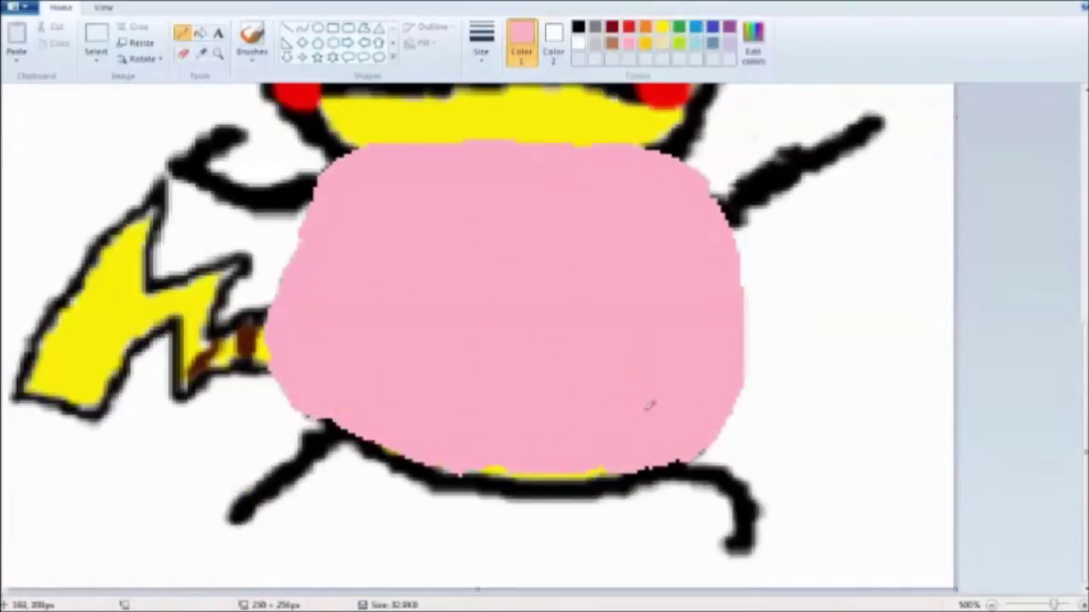
Paint pink over the belly's black bottom outline and begin a darker pink oval spot.
drag(647, 404, 459, 481)
mouse_move(460, 481)
mouse_down()
mouse_move(323, 425)
mouse_move(477, 484)
mouse_move(678, 433)
mouse_move(571, 417)
mouse_up()
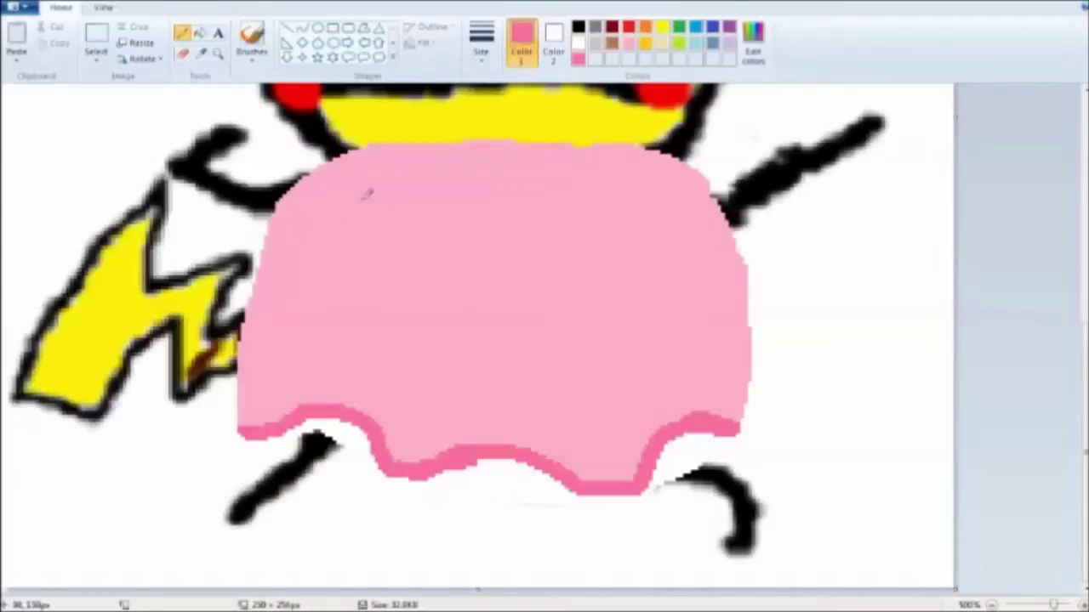
mouse_move(332, 221)
mouse_down()
mouse_move(400, 319)
mouse_move(459, 340)
mouse_up()
Add a small darker pink circle and a lower darker pink oval to the belly.
click(365, 268)
click(438, 313)
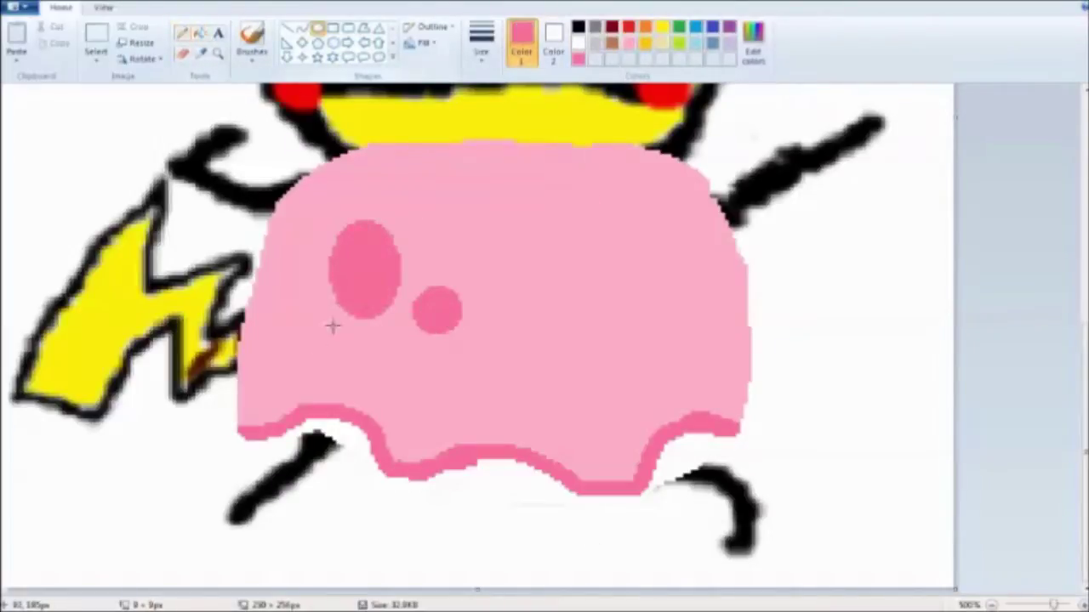
drag(327, 345, 417, 396)
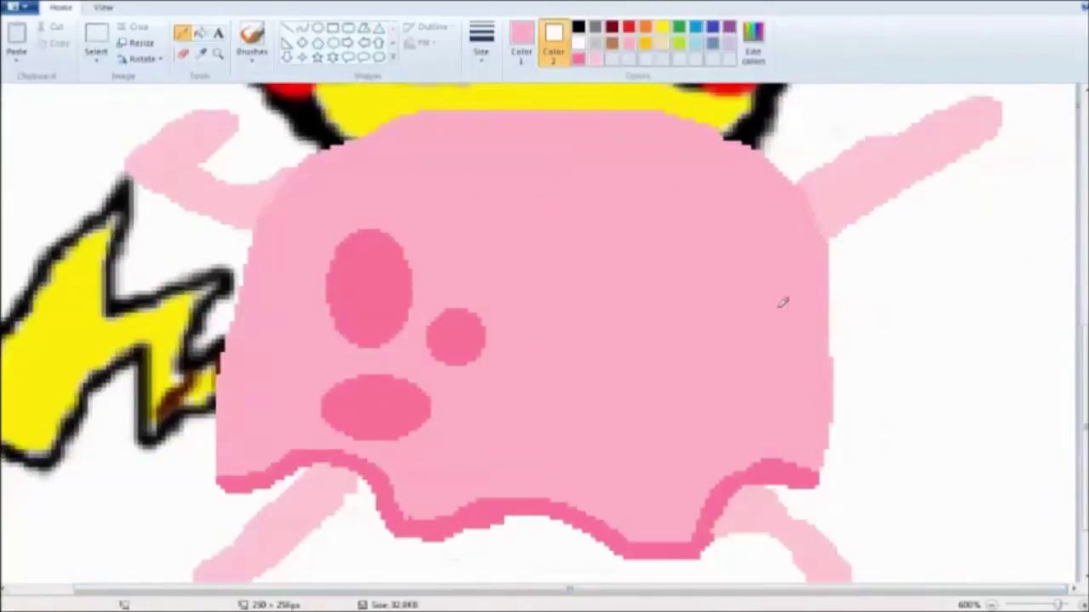
scroll(544, 307, up, 3)
scroll(545, 306, down, 3)
scroll(357, 208, up, 3)
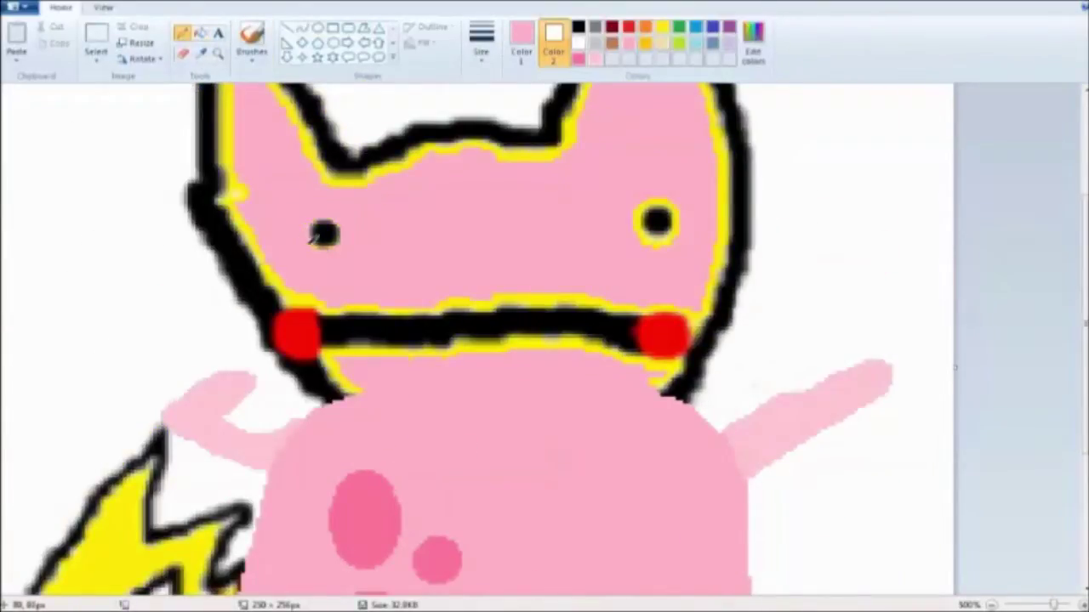
scroll(417, 242, up, 1)
Round out the black eye dot and paint out the yellow rim above and below the mouth.
drag(511, 313, 528, 321)
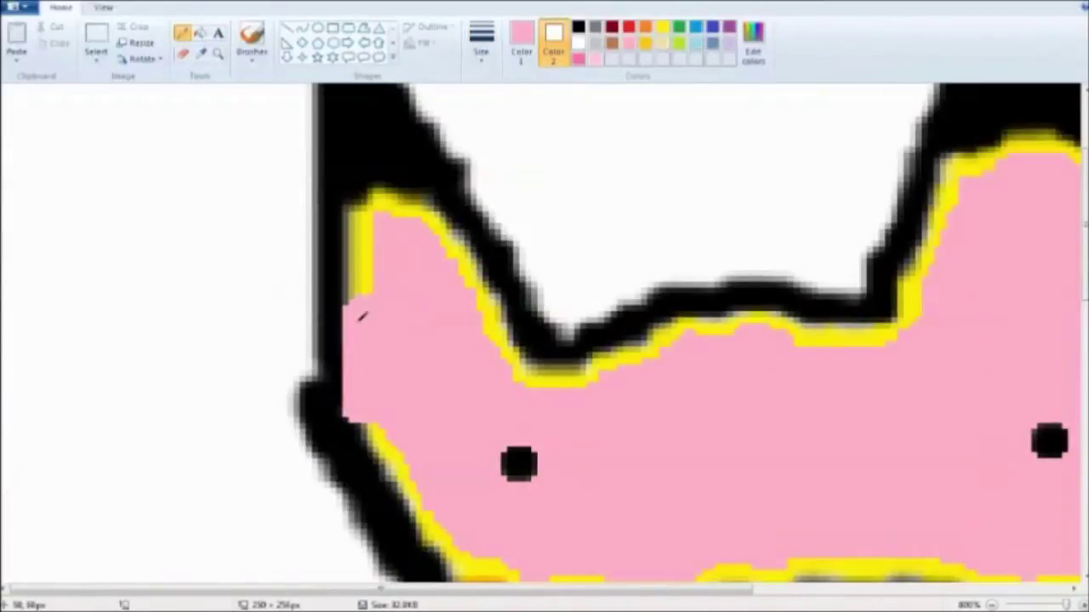
drag(361, 314, 467, 264)
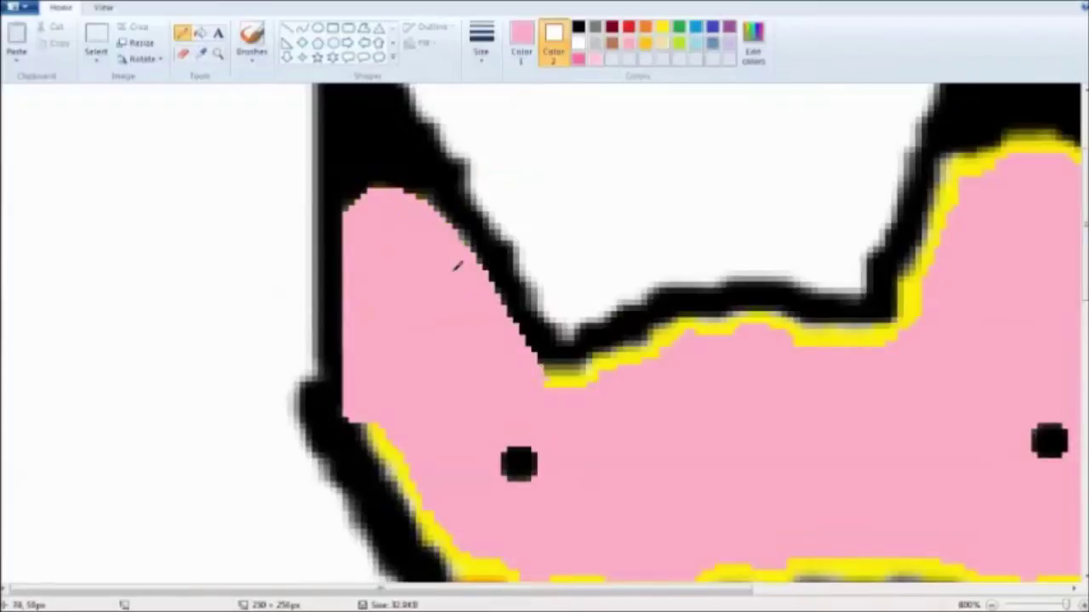
scroll(467, 264, down, 5)
drag(517, 319, 442, 298)
scroll(442, 289, right, 5)
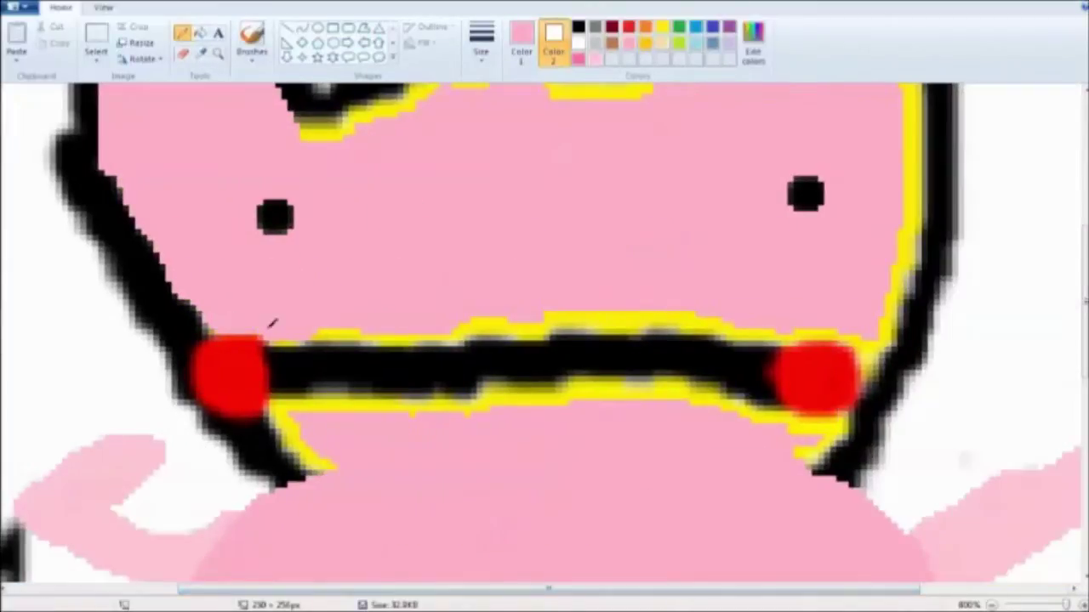
mouse_move(306, 336)
mouse_down()
mouse_move(545, 321)
mouse_move(757, 330)
mouse_up()
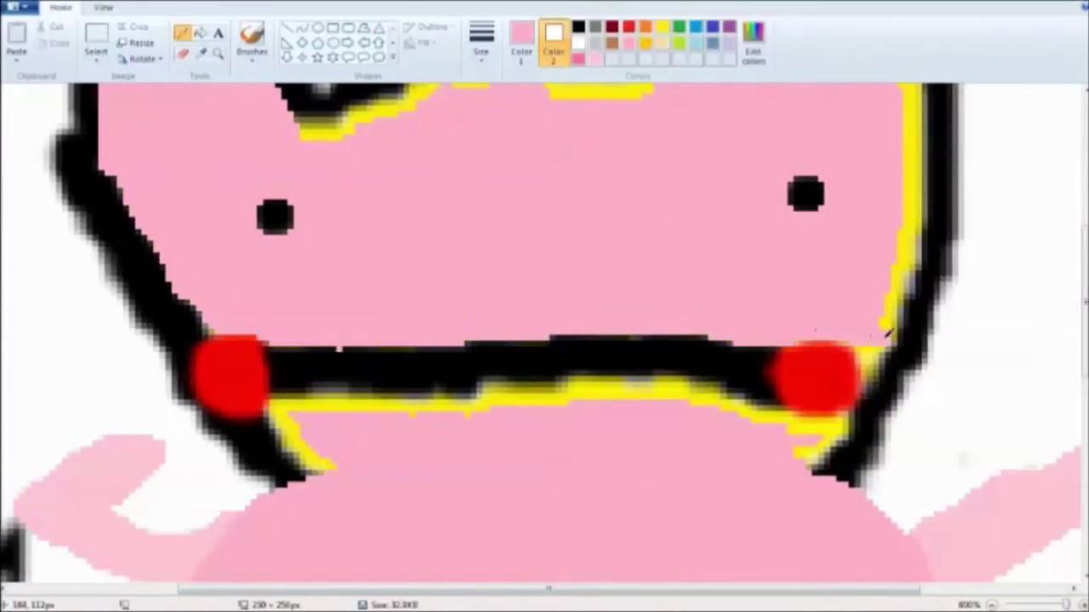
drag(885, 336, 910, 170)
scroll(545, 256, up, 3)
drag(421, 214, 596, 204)
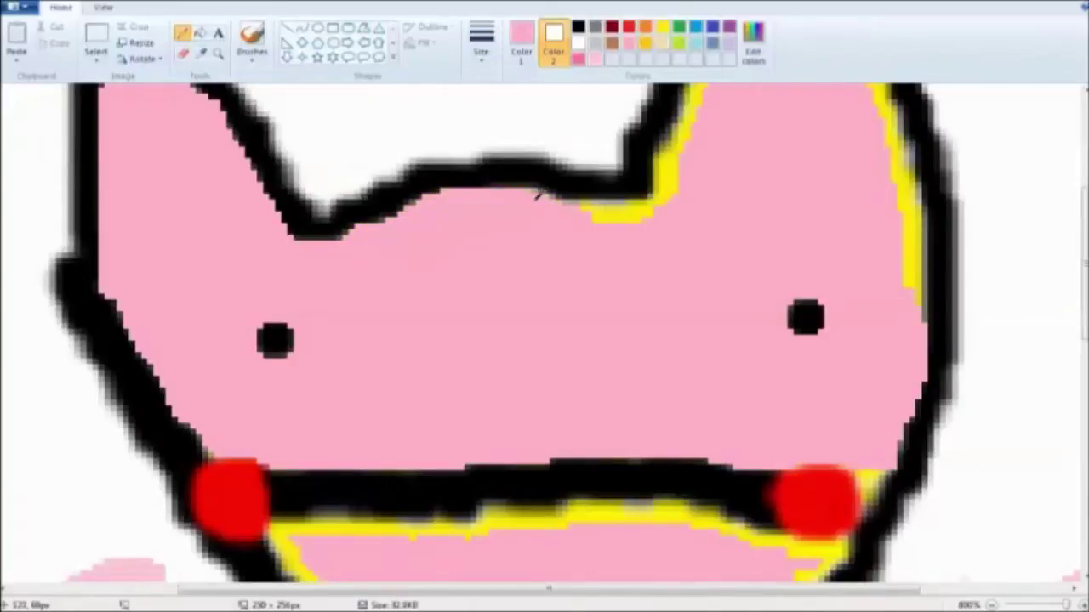
scroll(544, 255, up, 3)
mouse_move(663, 314)
mouse_down()
mouse_move(858, 160)
mouse_move(920, 430)
mouse_up()
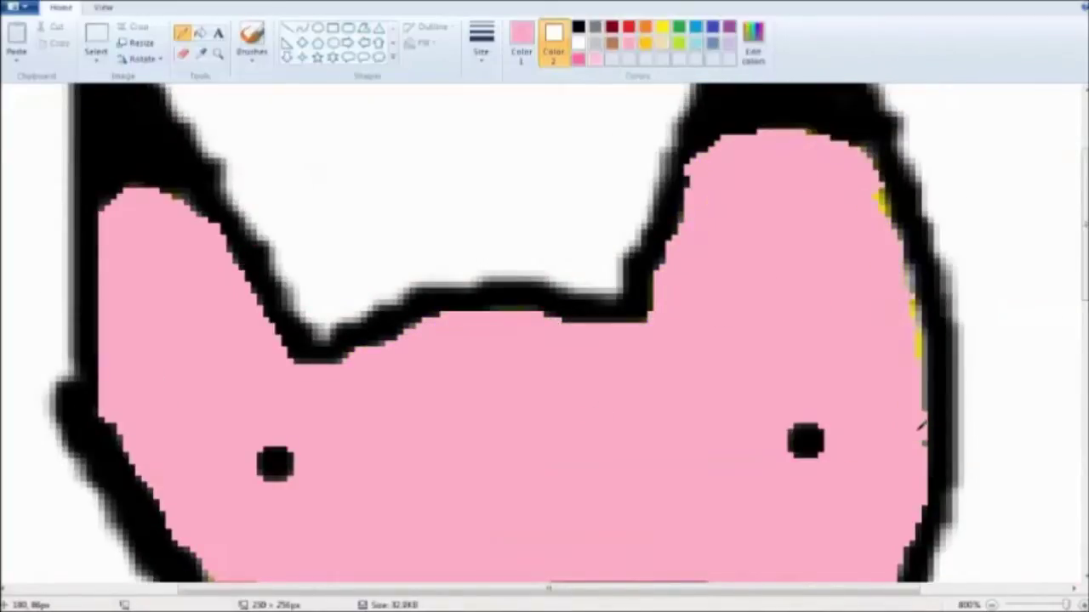
drag(901, 332, 885, 195)
scroll(544, 306, down, 3)
mouse_move(280, 358)
mouse_down()
mouse_move(544, 305)
mouse_move(646, 302)
mouse_up()
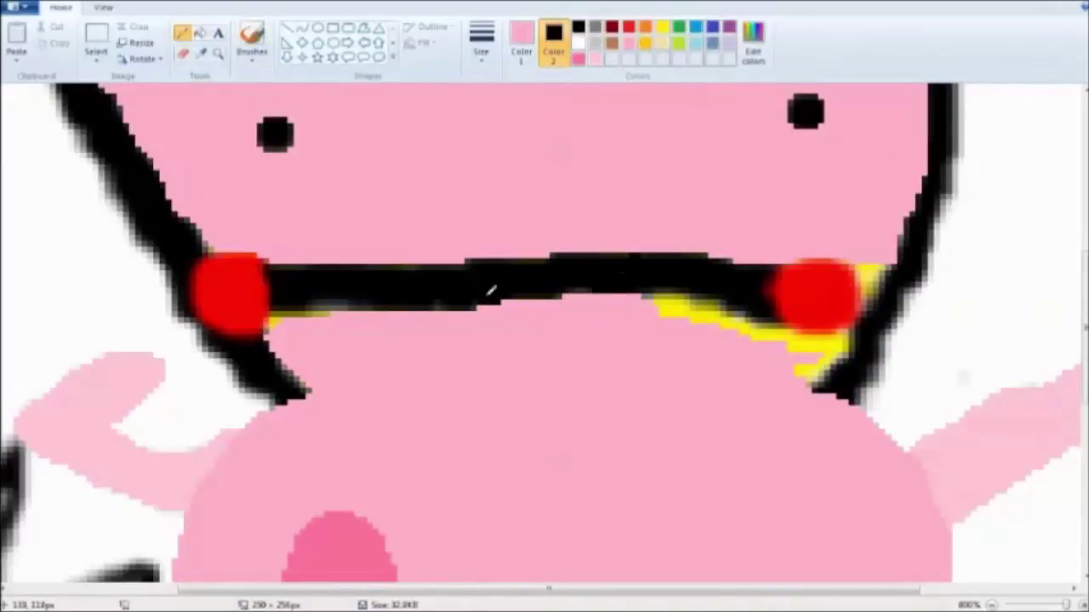
drag(490, 291, 784, 336)
drag(618, 289, 697, 295)
scroll(680, 282, up, 3)
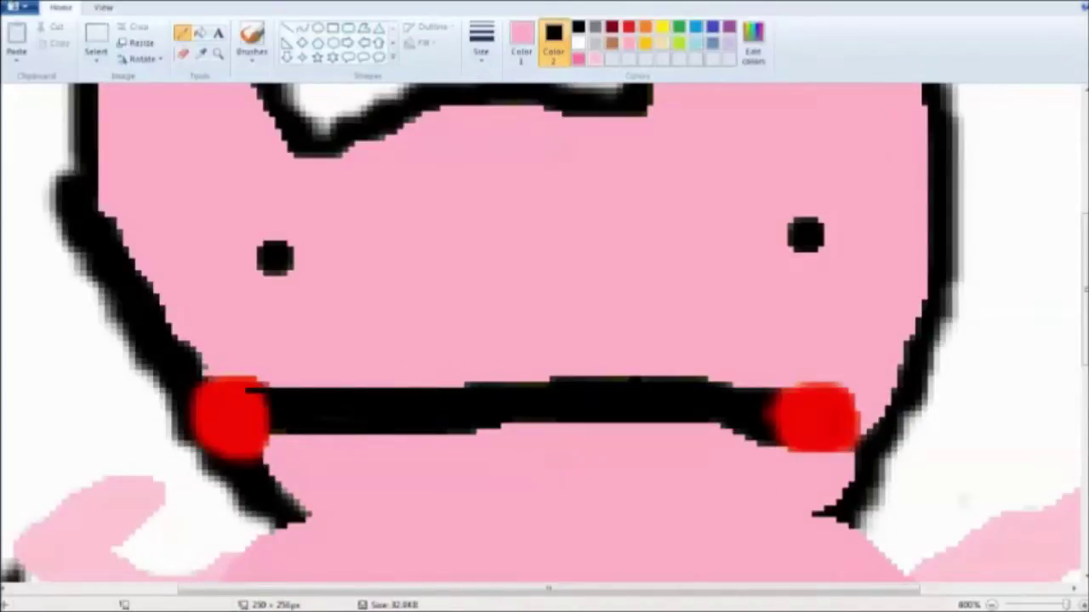
drag(251, 392, 391, 426)
scroll(357, 417, up, 3)
scroll(544, 341, down, 3)
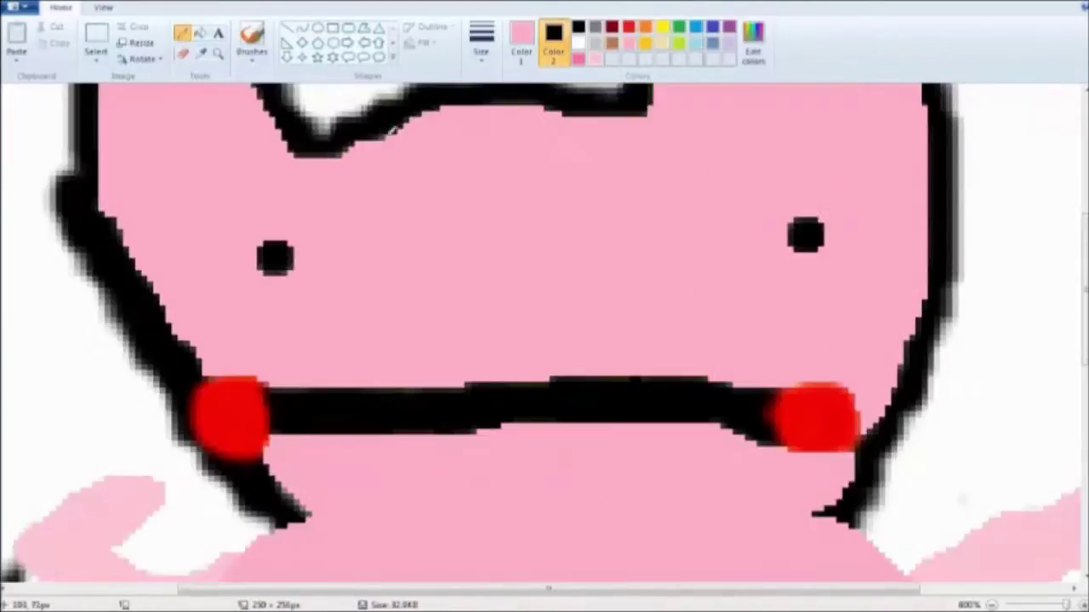
scroll(426, 383, up, 3)
click(578, 56)
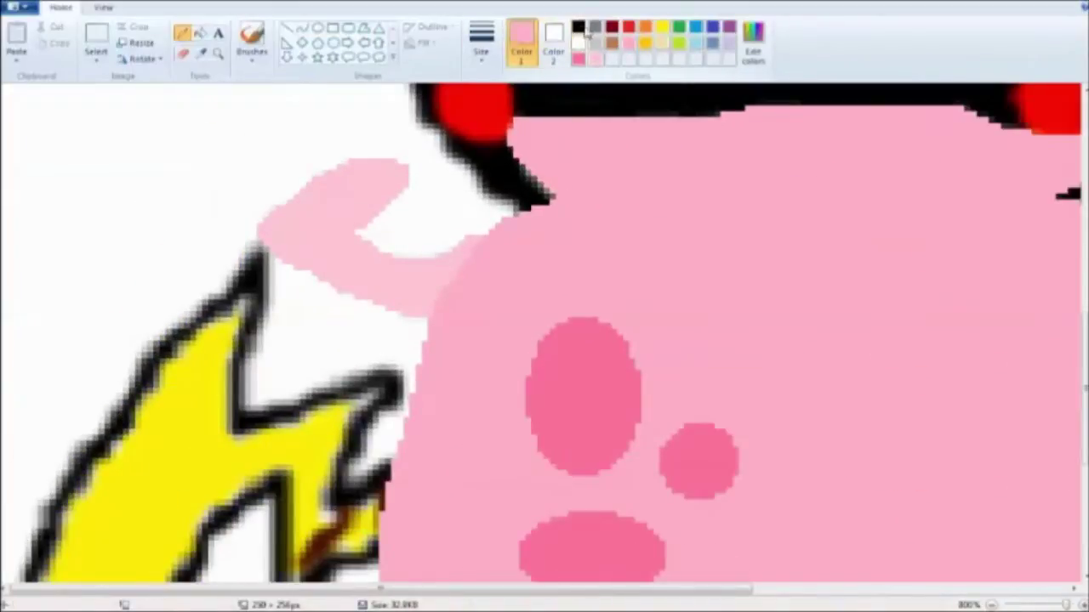
scroll(544, 340, down, 3)
Trace black outlines around the top of the belly and the right leg.
click(579, 31)
scroll(545, 340, up, 3)
drag(545, 204, 383, 519)
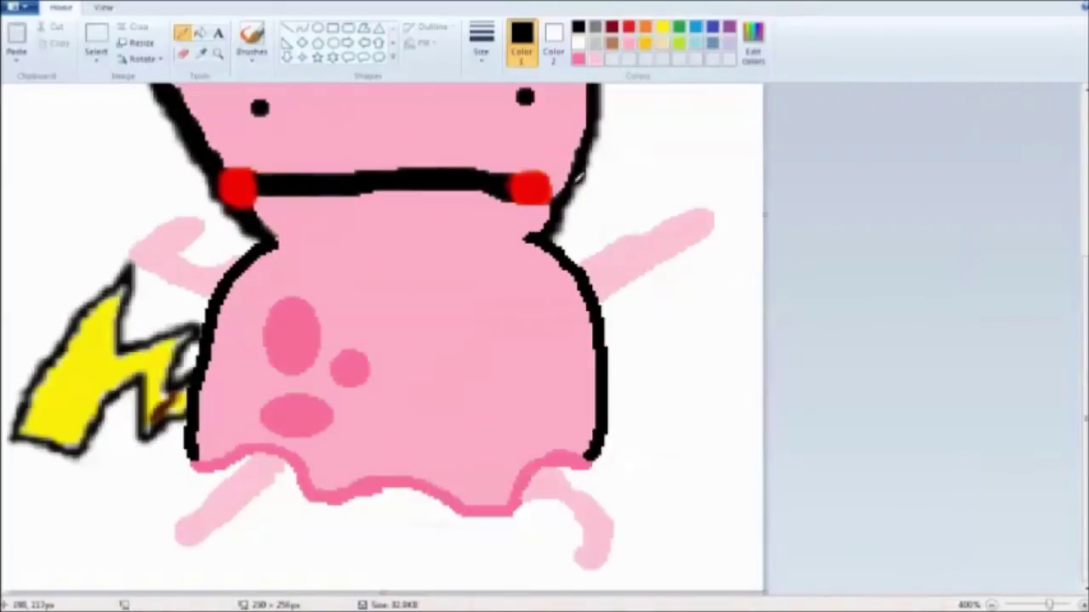
scroll(544, 341, down, 3)
scroll(544, 340, down, 3)
scroll(544, 340, up, 3)
click(579, 31)
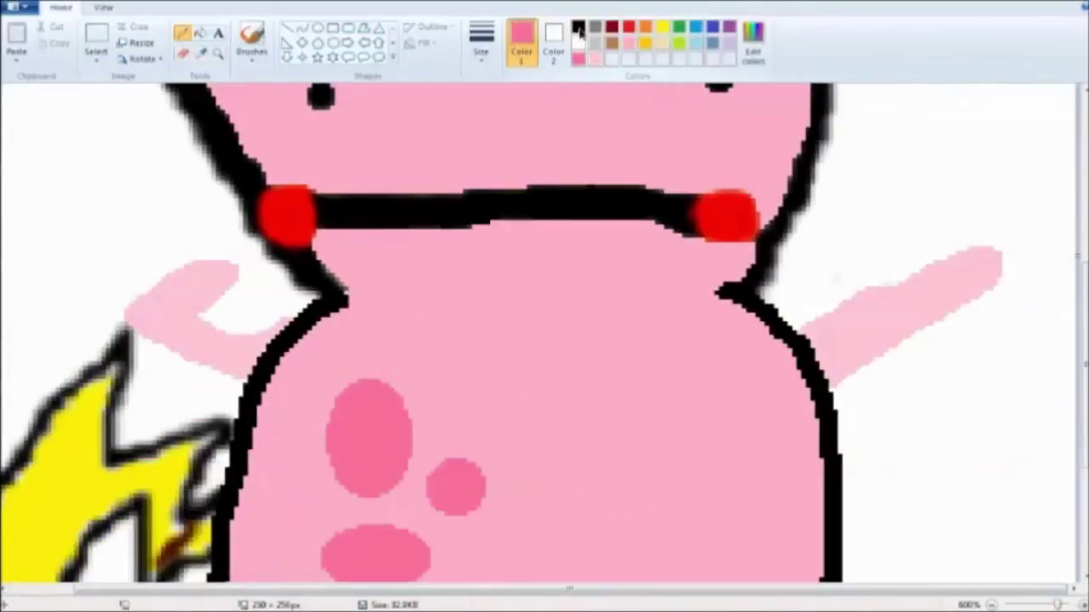
drag(413, 289, 676, 281)
scroll(545, 340, down, 2)
drag(481, 188, 740, 183)
scroll(544, 341, up, 2)
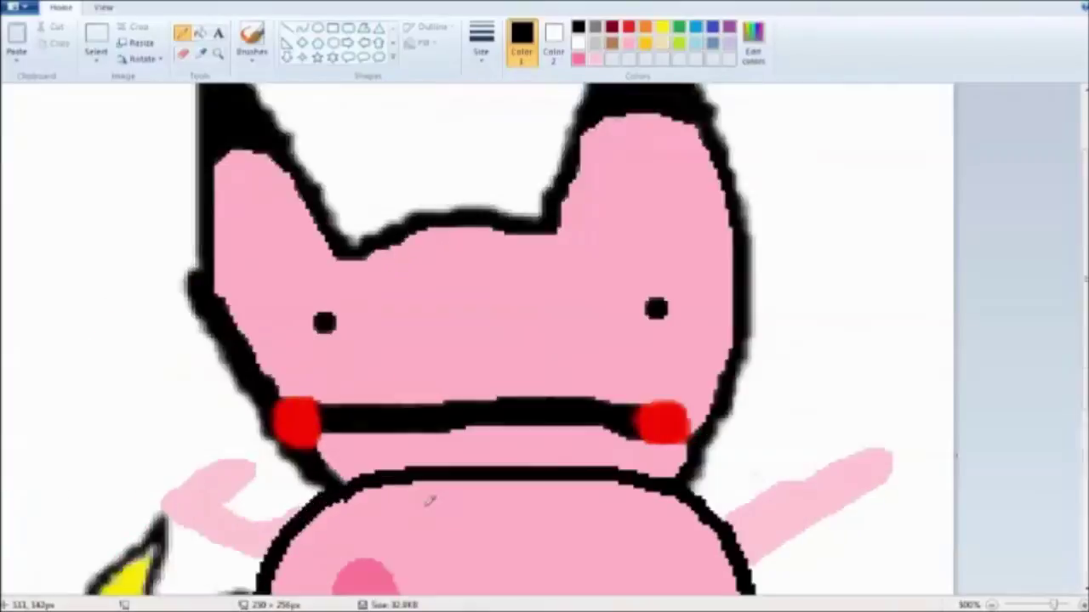
scroll(429, 501, down, 3)
scroll(492, 95, up, 2)
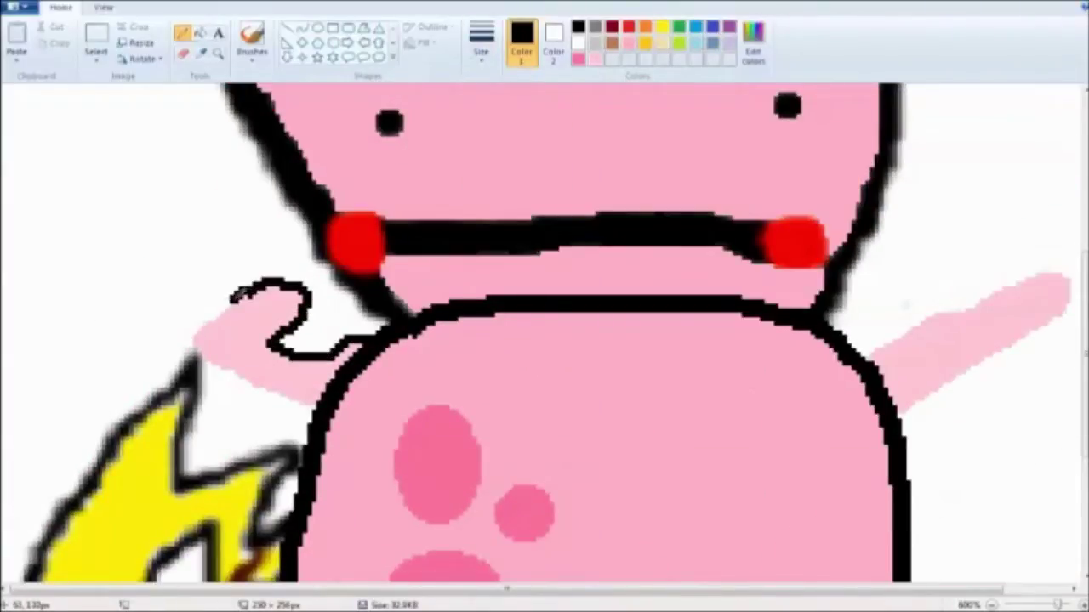
click(260, 368)
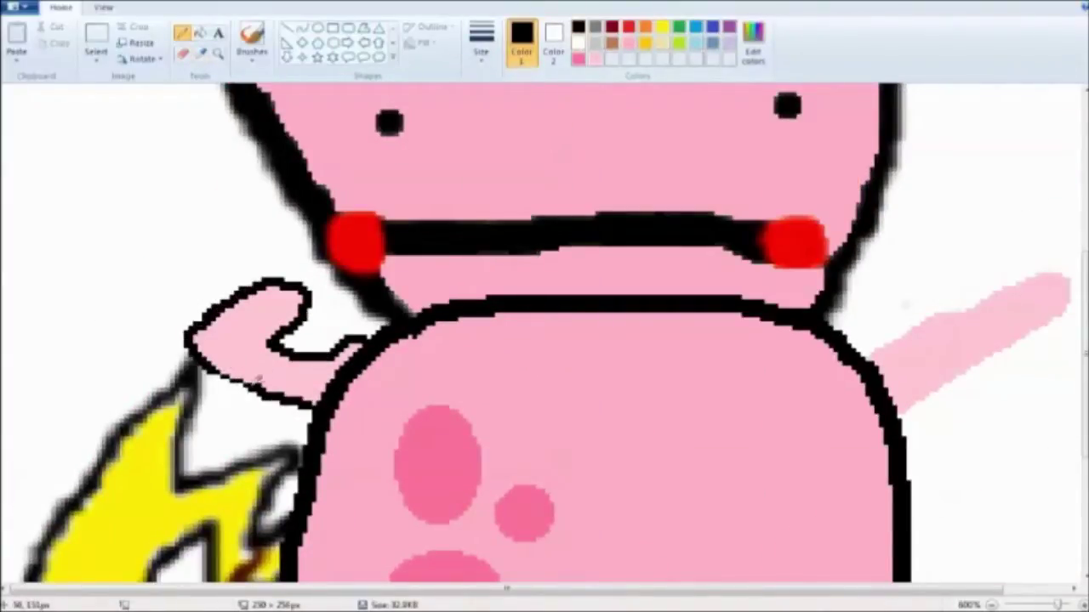
scroll(259, 374, right, 2)
mouse_move(838, 408)
mouse_down()
mouse_move(999, 284)
mouse_move(795, 340)
mouse_up()
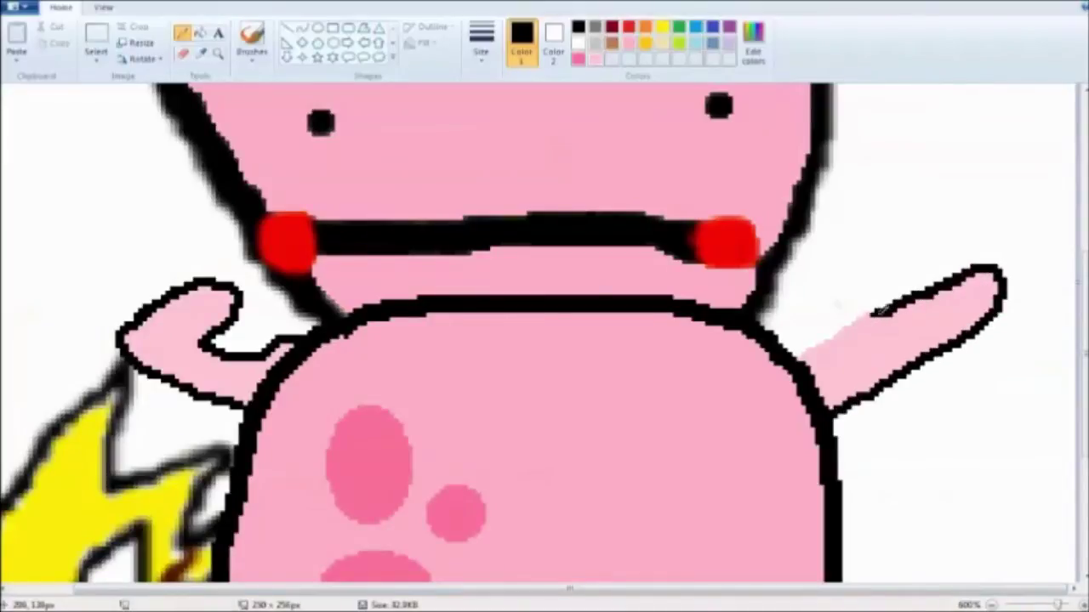
scroll(766, 383, down, 3)
mouse_move(770, 407)
mouse_down()
mouse_move(816, 540)
mouse_move(715, 442)
mouse_up()
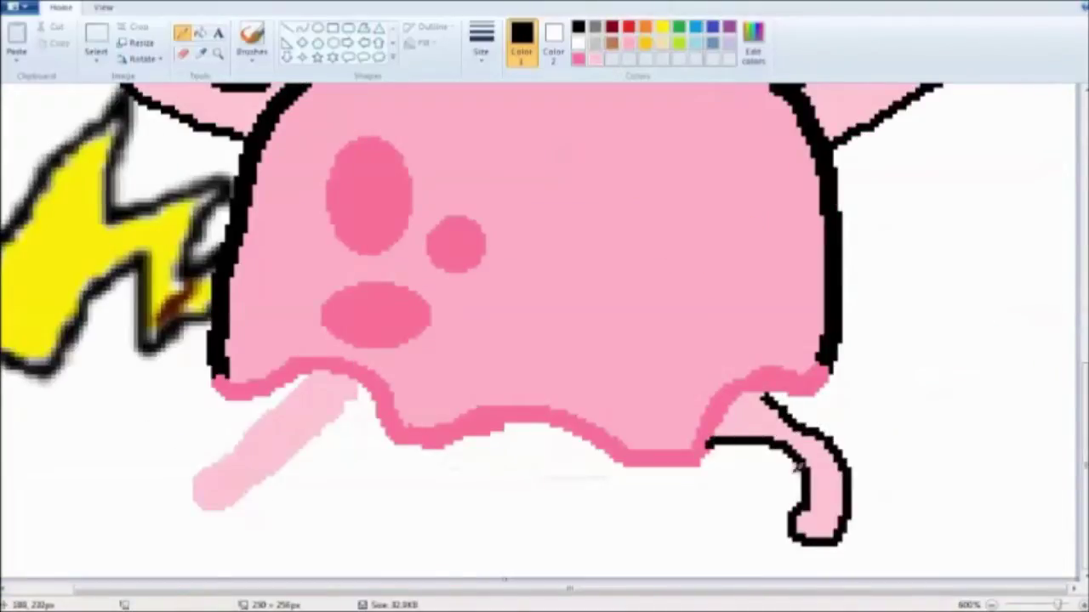
mouse_move(357, 392)
mouse_down()
mouse_move(204, 493)
mouse_move(289, 388)
mouse_up()
scroll(544, 341, up, 3)
scroll(255, 340, up, 2)
Fill the lightning tail pink and paint over its yellow rim with a thicker line.
click(162, 383)
click(482, 38)
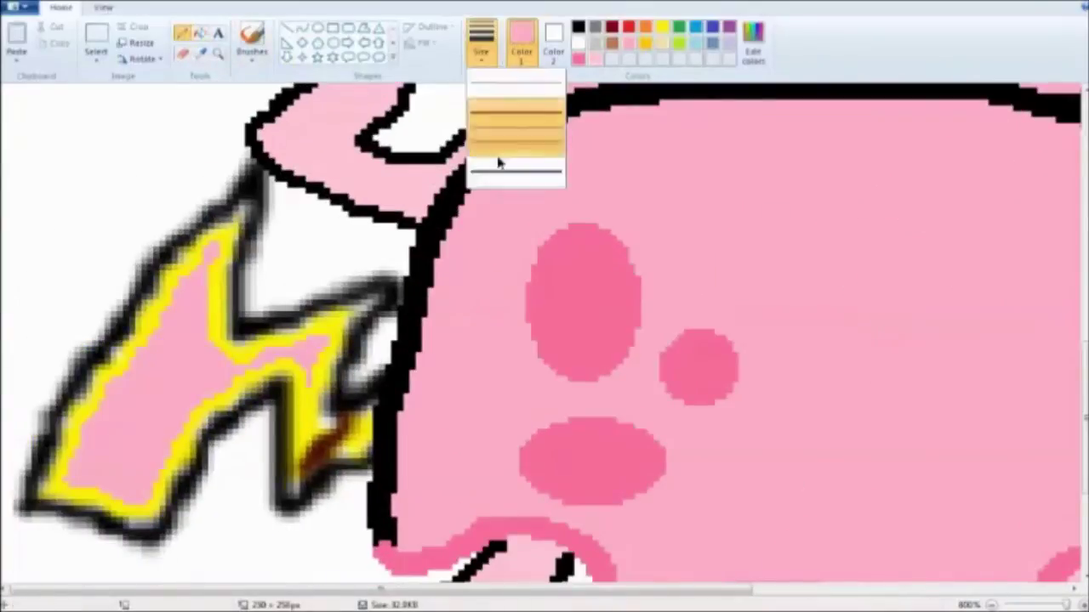
click(502, 162)
mouse_move(358, 306)
mouse_down()
mouse_move(307, 425)
mouse_move(340, 443)
mouse_move(238, 357)
mouse_move(111, 501)
mouse_move(102, 366)
mouse_move(225, 298)
mouse_move(225, 387)
mouse_move(280, 408)
mouse_move(382, 476)
mouse_move(374, 289)
mouse_move(230, 332)
mouse_move(141, 302)
mouse_move(51, 434)
mouse_move(289, 455)
mouse_up()
Redraw the tail's lower-left edge as a crisp medium-width black outline, undoing a bad stroke.
click(578, 29)
click(481, 38)
click(521, 155)
key(ctrl+z)
key(ctrl+z)
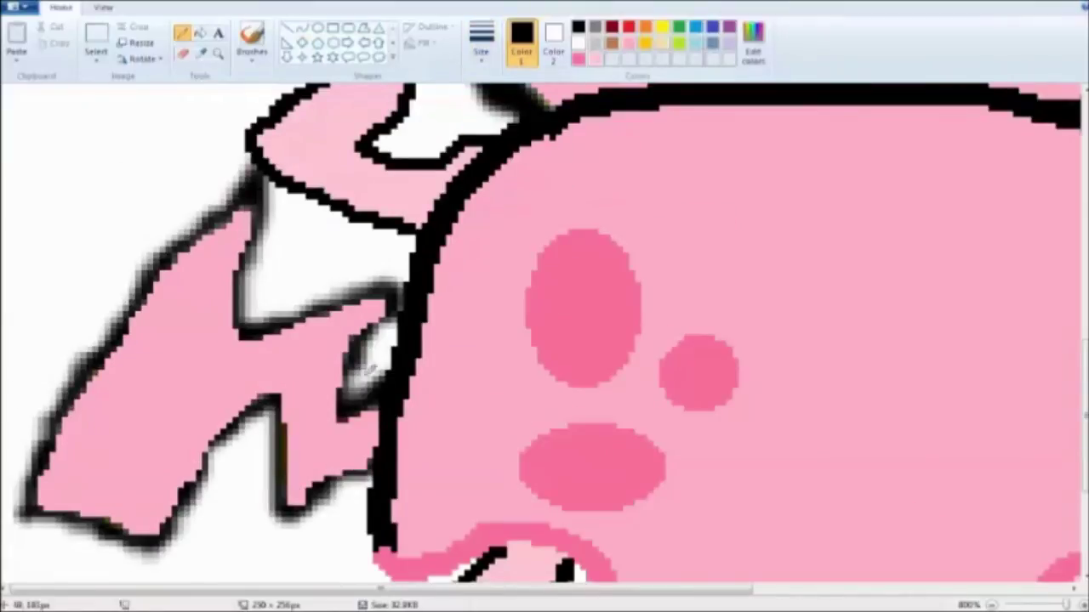
mouse_move(289, 417)
mouse_down()
mouse_move(357, 511)
mouse_move(383, 289)
mouse_move(246, 204)
mouse_move(90, 365)
mouse_move(25, 501)
mouse_up()
mouse_move(25, 501)
mouse_down()
mouse_move(153, 528)
mouse_move(204, 450)
mouse_up()
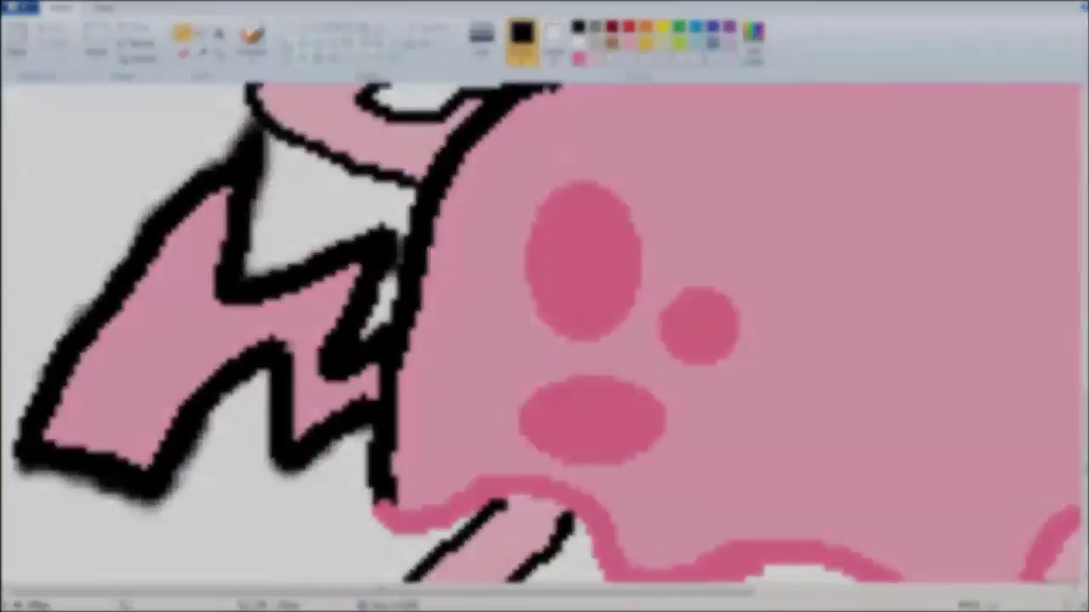